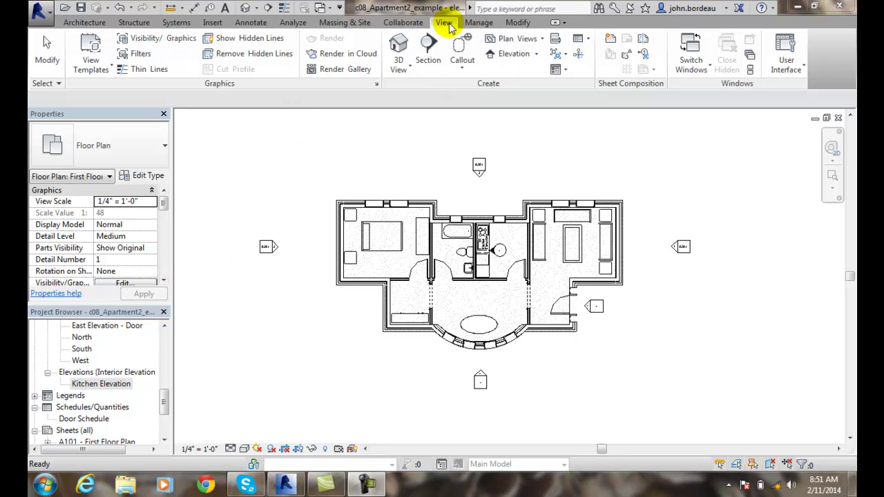
Draw a horizontal Building Section line across the full width of the First Floor plan, passing through the bedroom, bathroom and kitchen
left_click(428, 62)
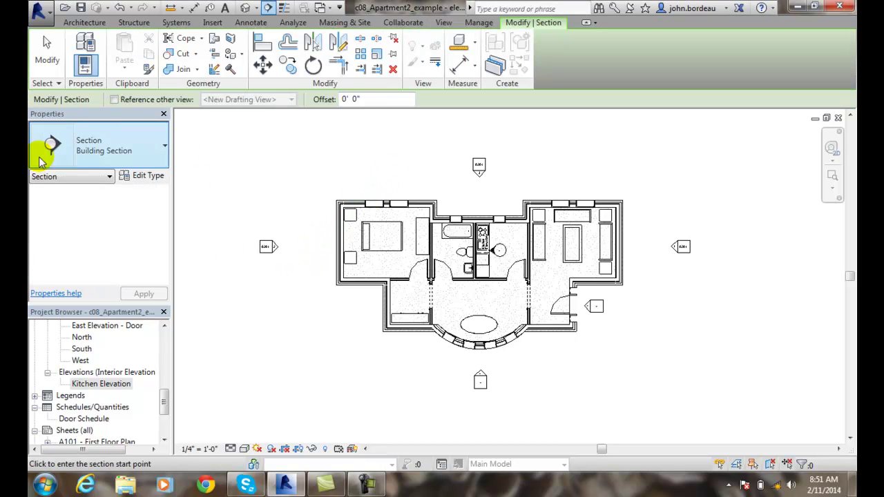
left_click(166, 146)
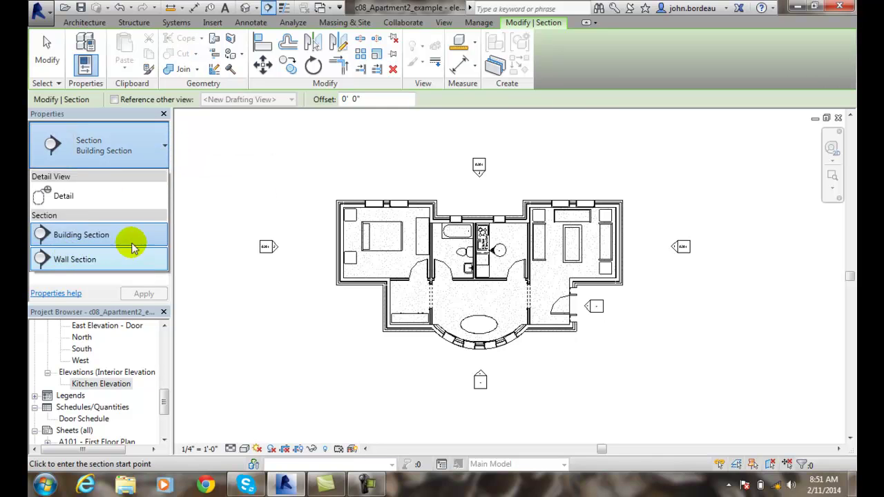
left_click(235, 166)
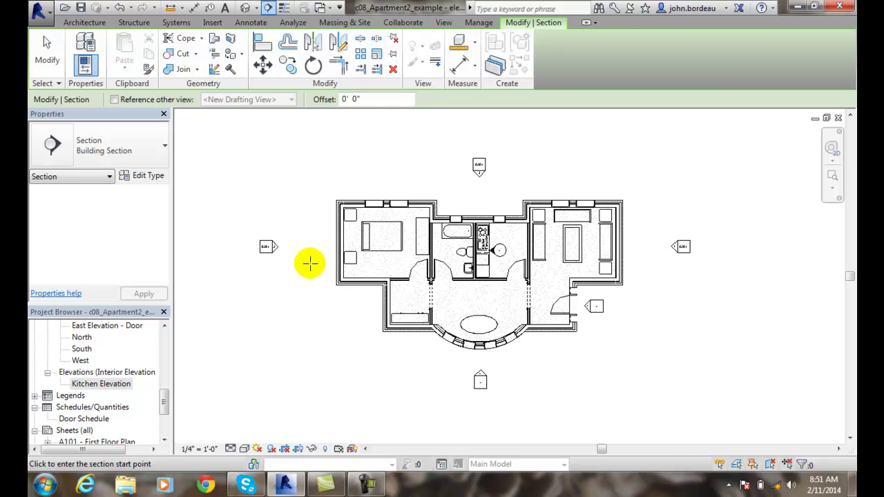
left_click(304, 263)
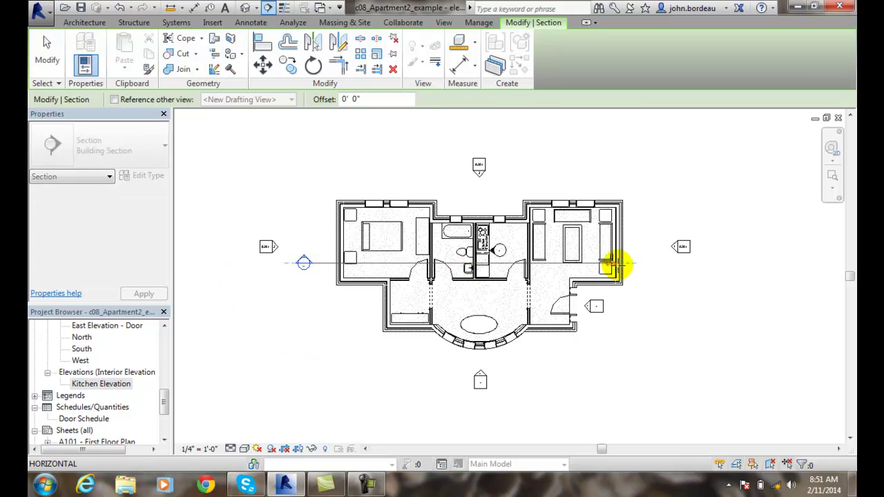
left_click(639, 265)
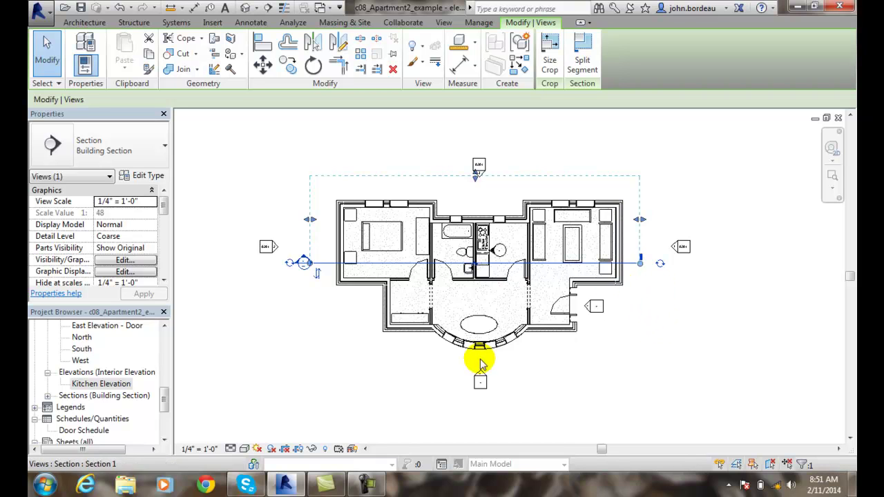
Show a section head at the building section line's east end, and flip the viewing direction south and back north
left_click(661, 266)
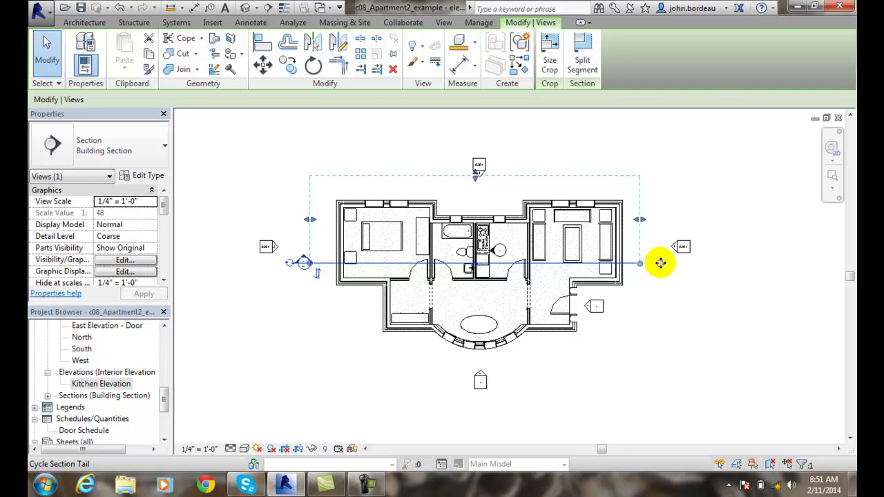
left_click(661, 265)
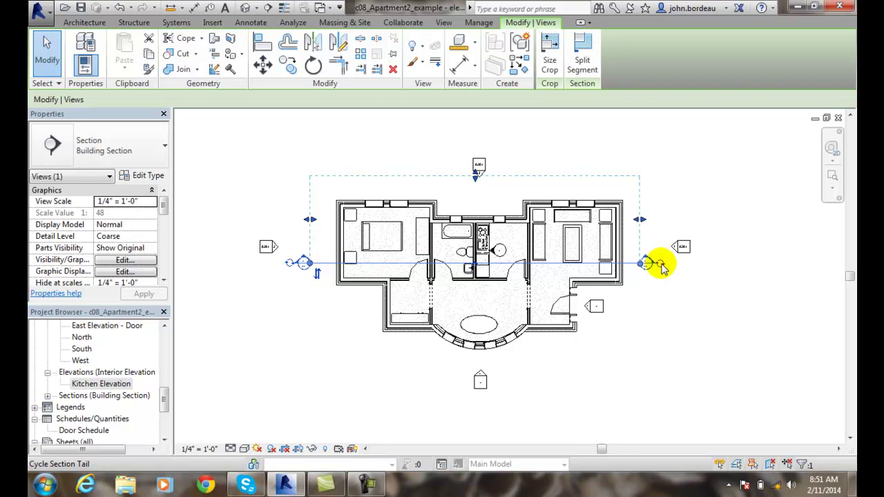
left_click(653, 262)
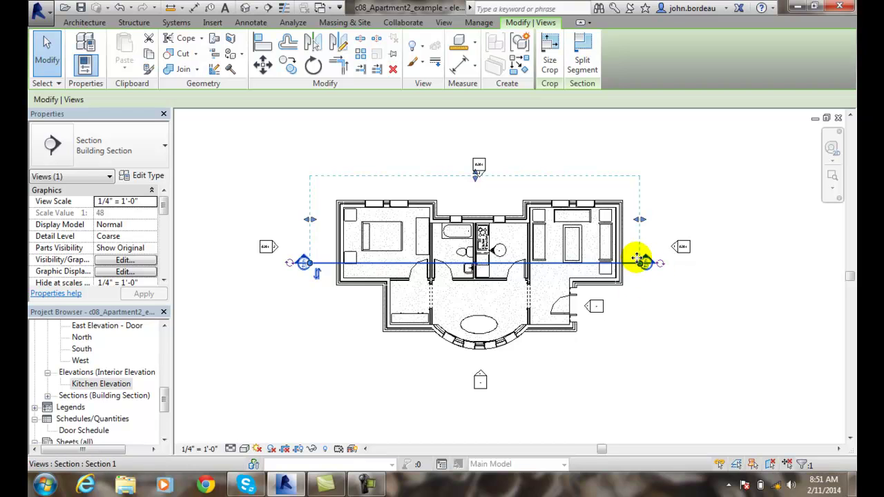
left_click(317, 273)
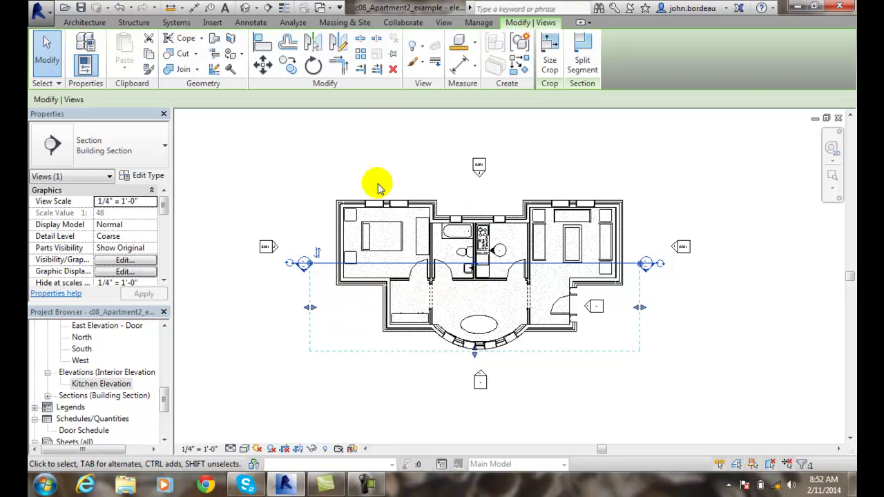
left_click(318, 254)
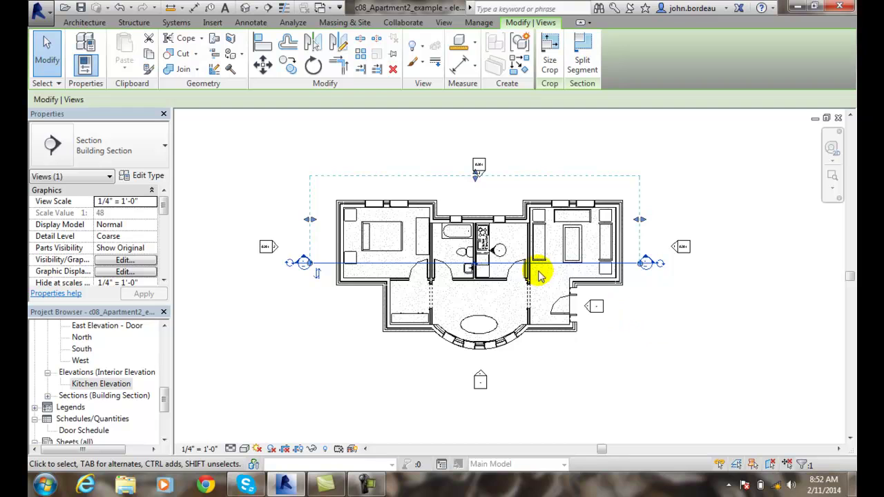
Adjust the building section's view depth so its far boundary lies just beyond the north exterior walls
left_click_drag(475, 178, 474, 195)
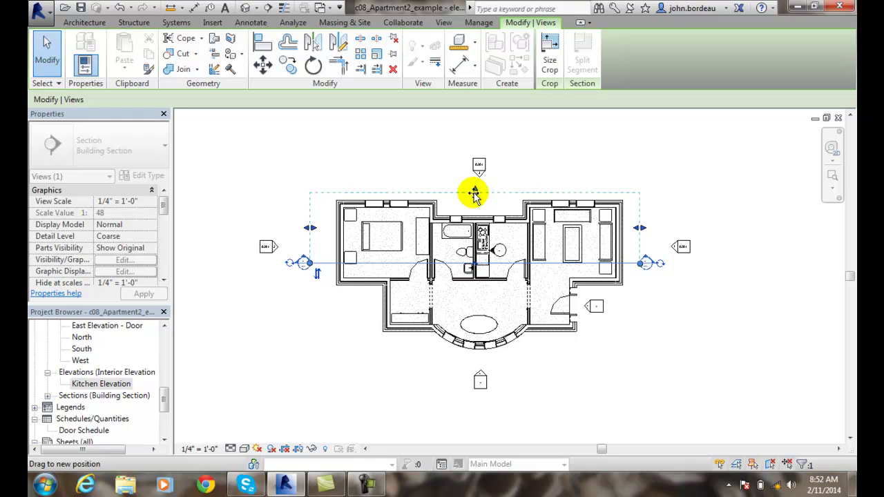
left_click_drag(474, 195, 473, 243)
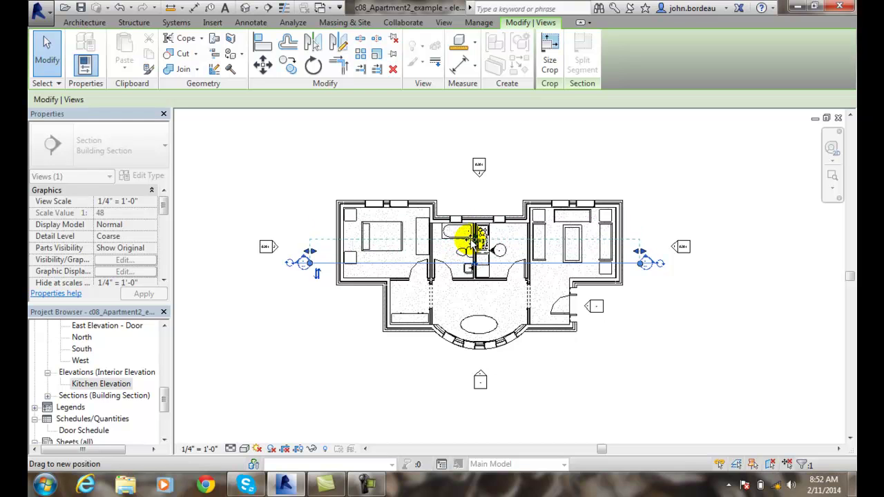
left_click_drag(473, 234, 473, 188)
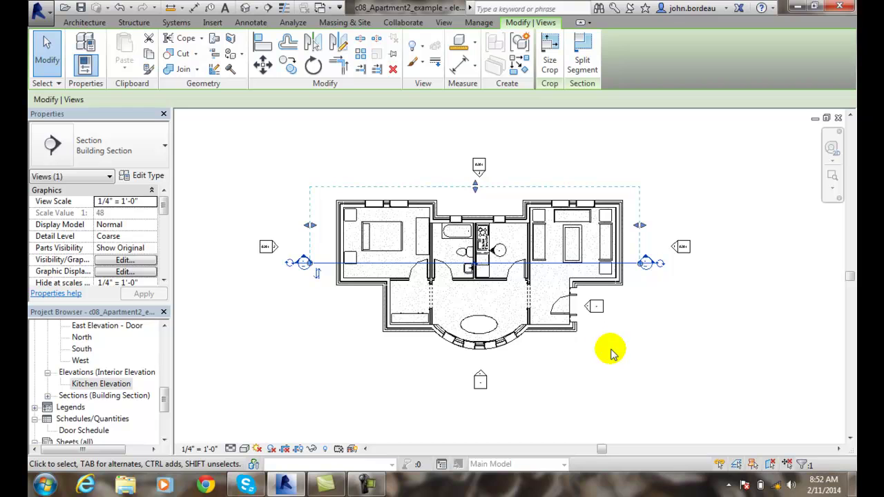
Draw a short horizontal Wall Section through the west exterior wall of the small room south of the bedroom
key("Return")
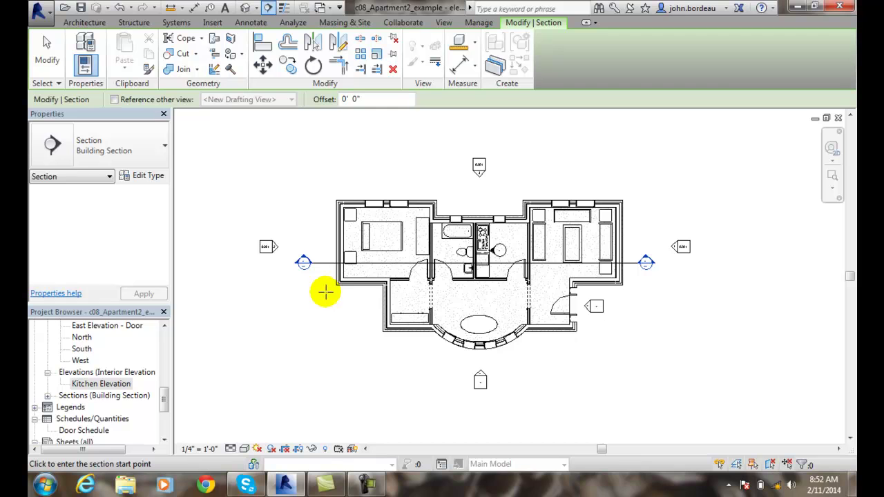
left_click(443, 22)
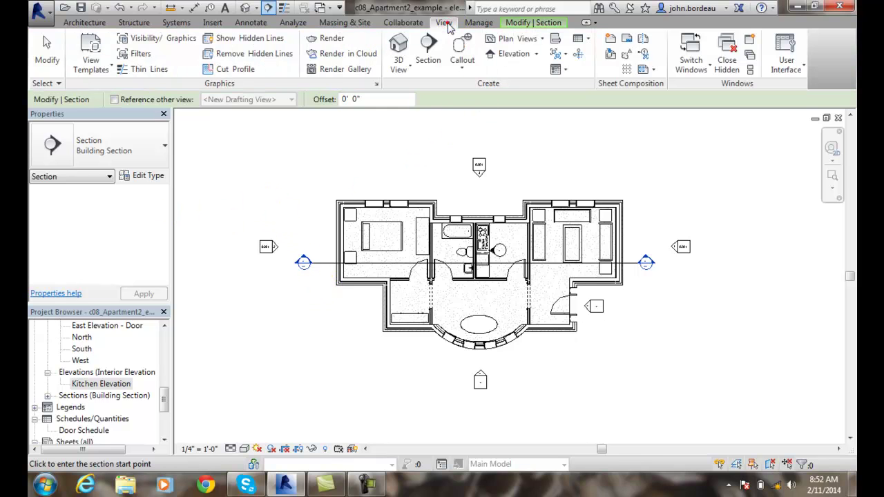
left_click(428, 62)
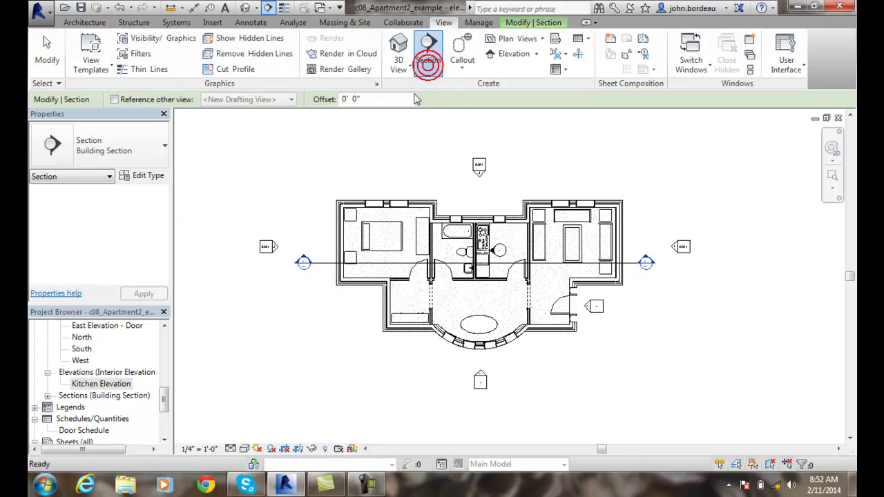
left_click(165, 147)
key("Escape")
key("Escape")
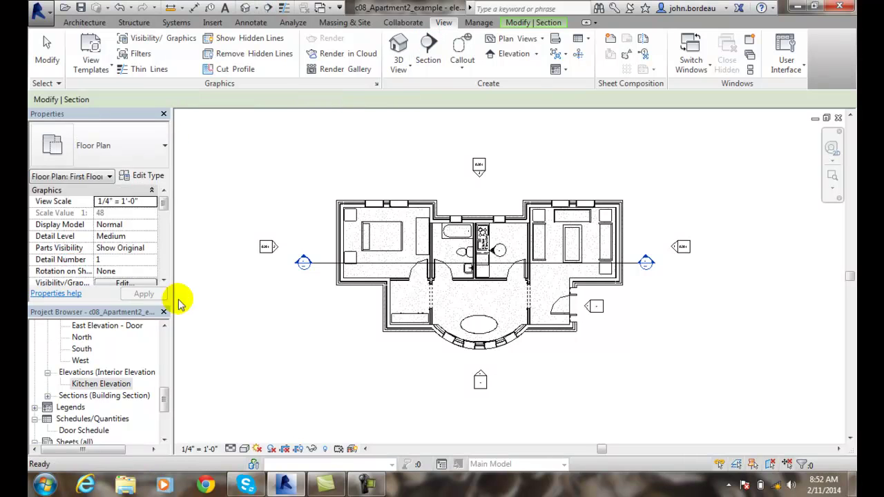
key("Return")
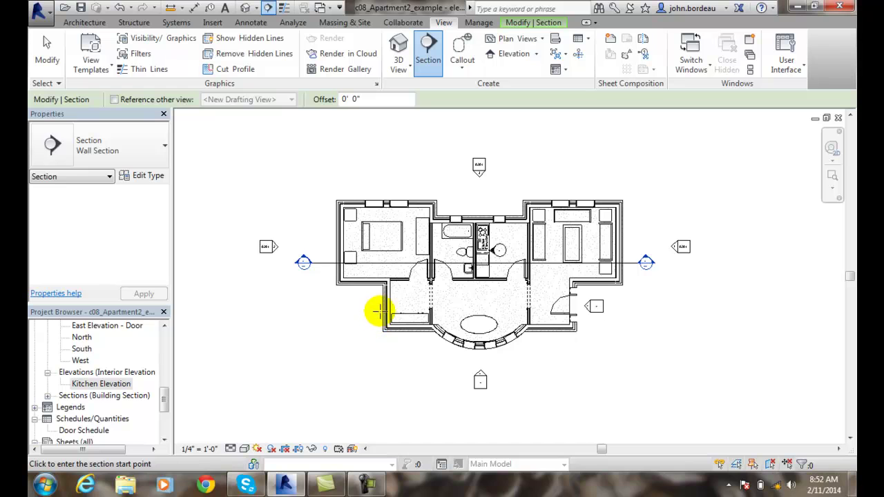
left_click(369, 302)
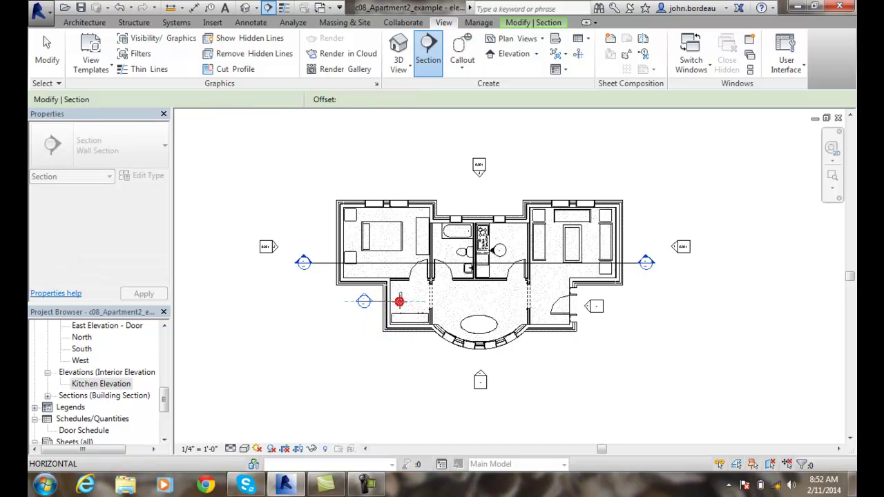
left_click(400, 302)
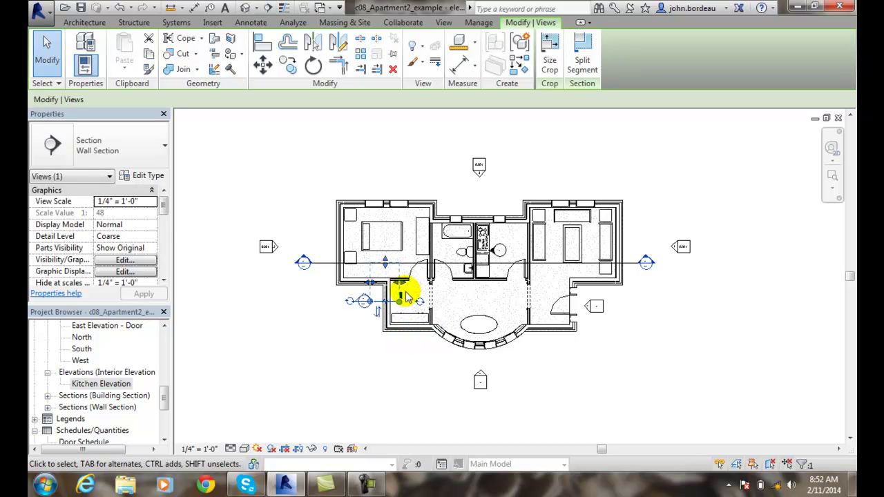
Shorten the wall section's view depth so its far boundary sits just north of the small room's north wall
scroll(406, 293, "up", 3)
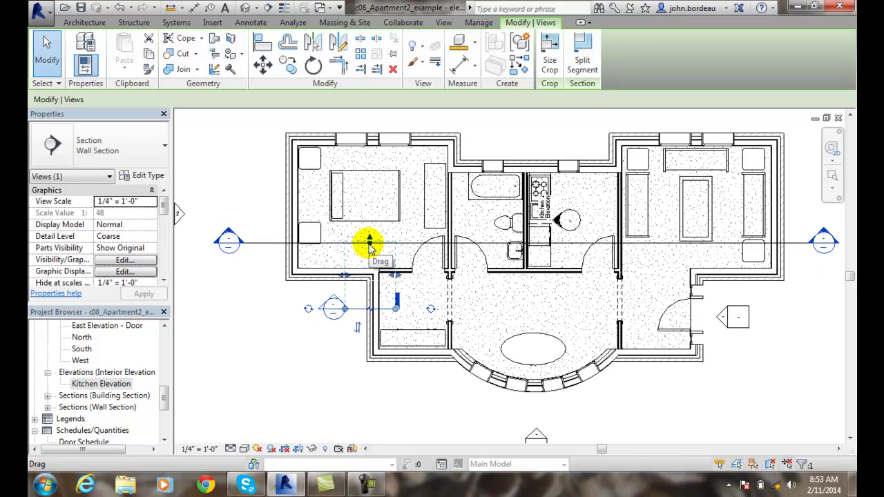
left_click_drag(370, 243, 370, 262)
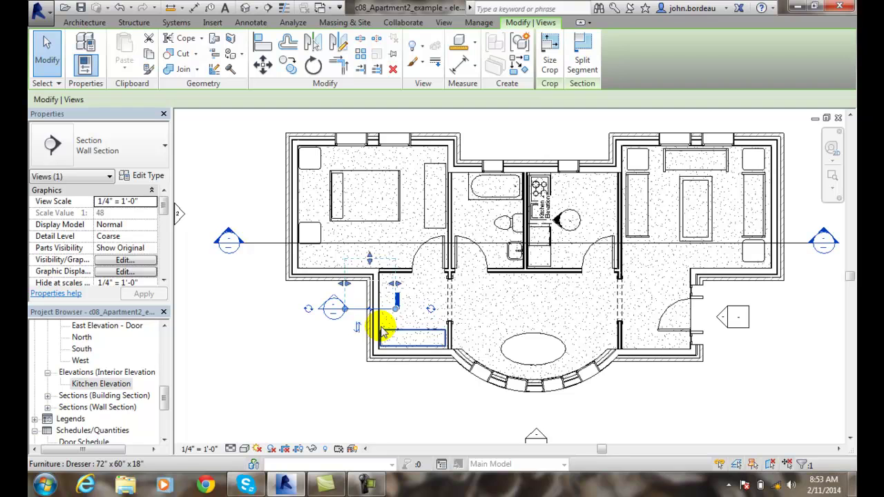
key("Return")
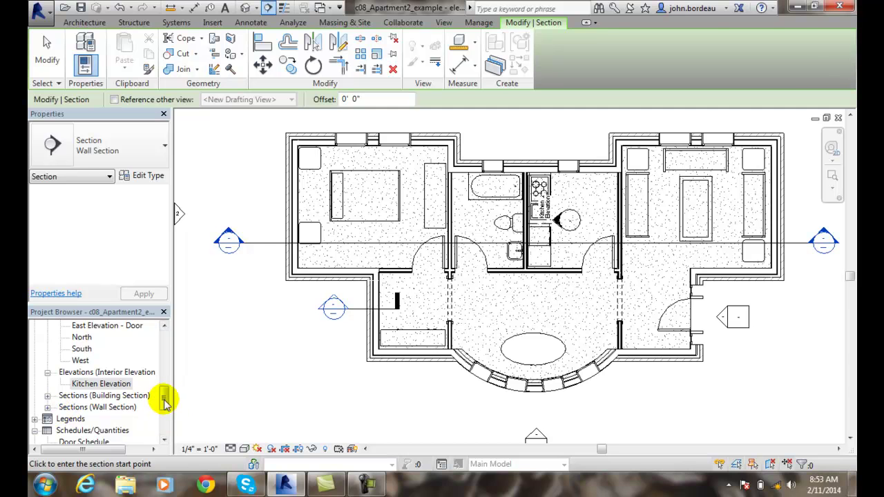
Expand the Building Section and Wall Section groups in the project's view list and open Section 1
mouse_move(165, 390)
left_mouse_down()
mouse_move(163, 357)
mouse_move(160, 404)
left_mouse_up()
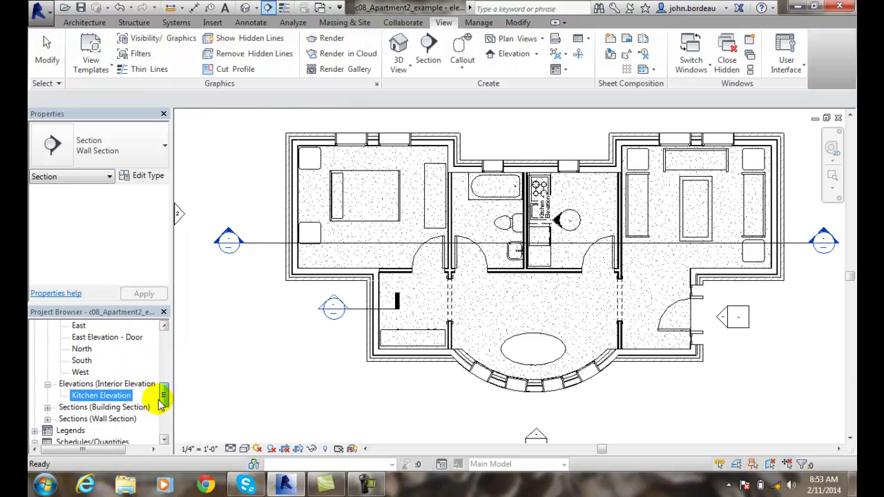
scroll(160, 404, "down", 1)
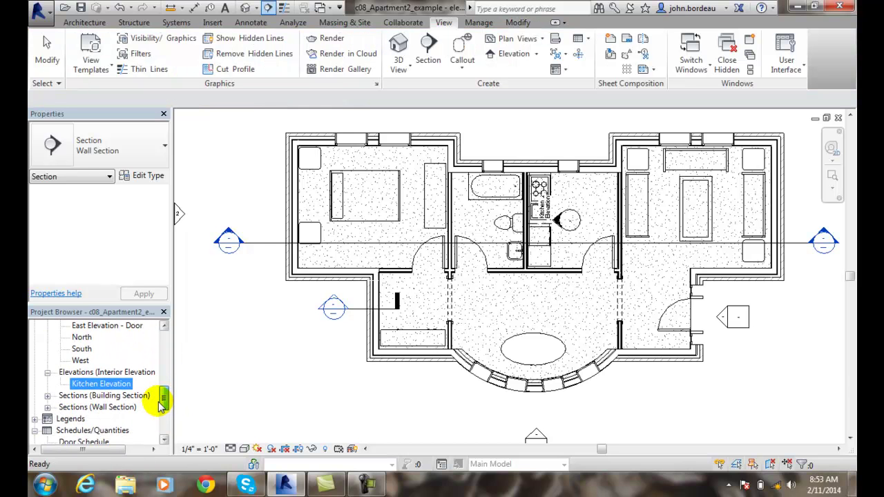
left_click(47, 396)
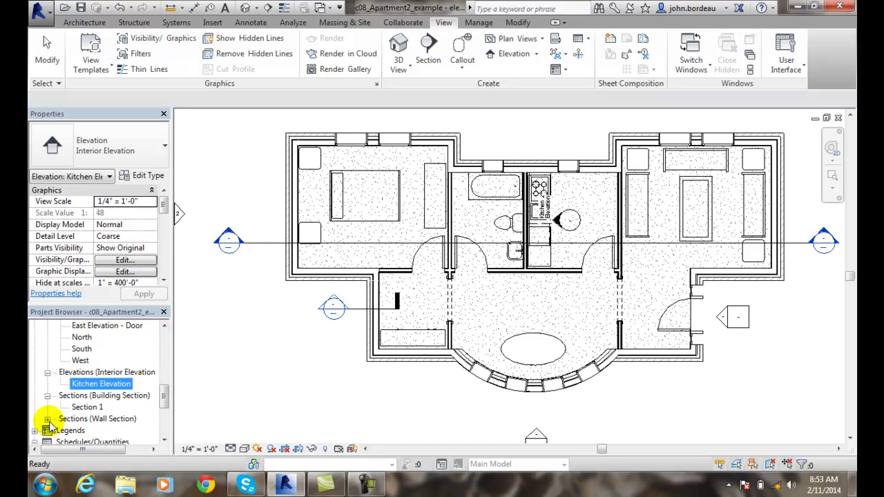
left_click(48, 419)
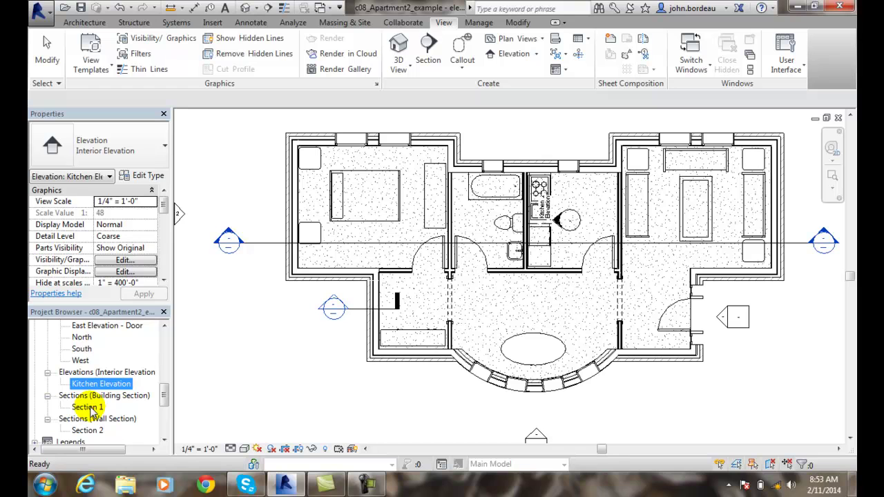
double_click(85, 408)
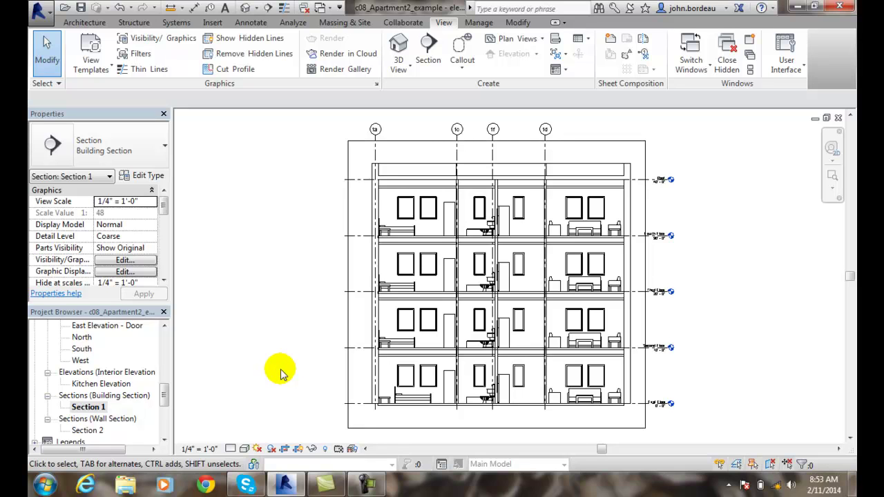
From the First Floor plan, view the building section through its section head and the wall section through its own
left_click_drag(164, 395, 166, 346)
double_click(89, 349)
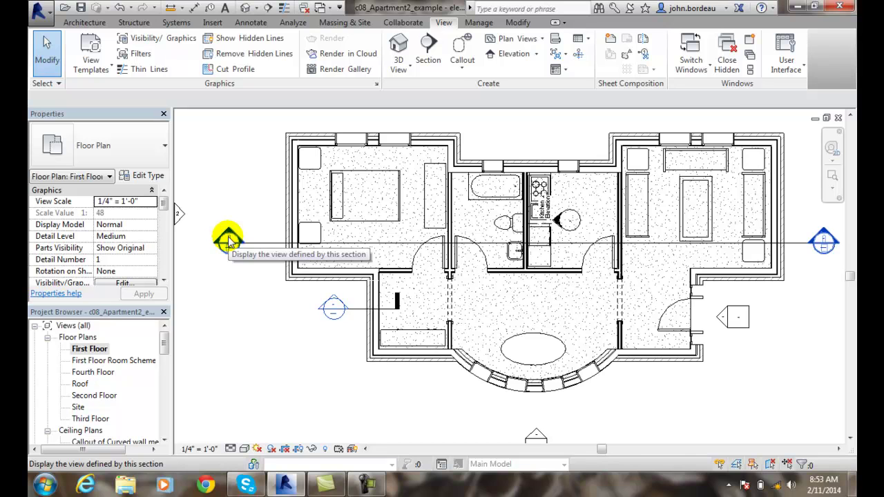
double_click(228, 239)
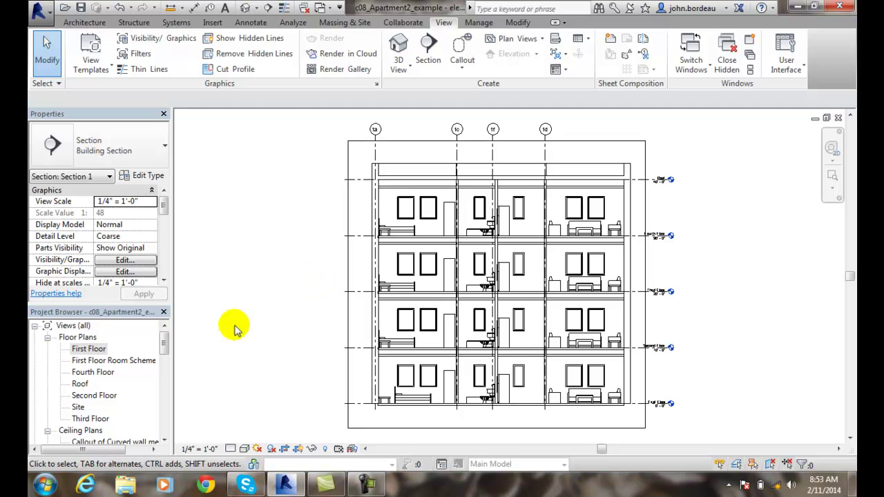
double_click(89, 349)
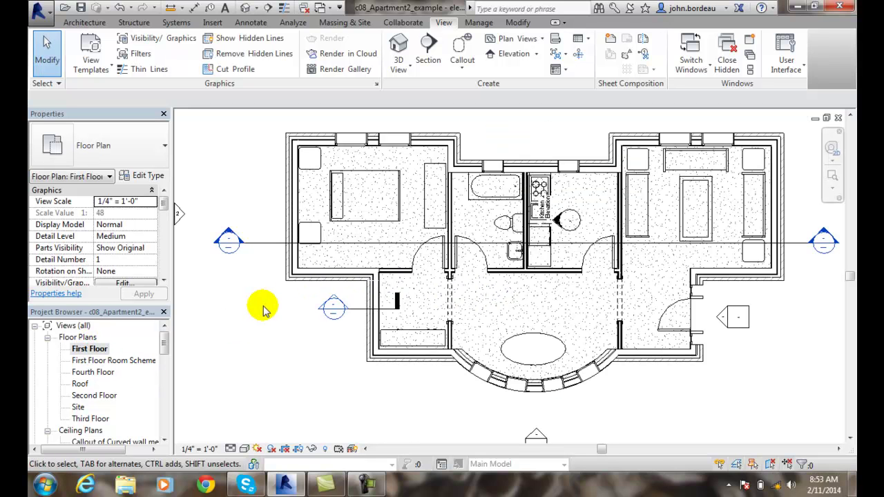
right_click(330, 308)
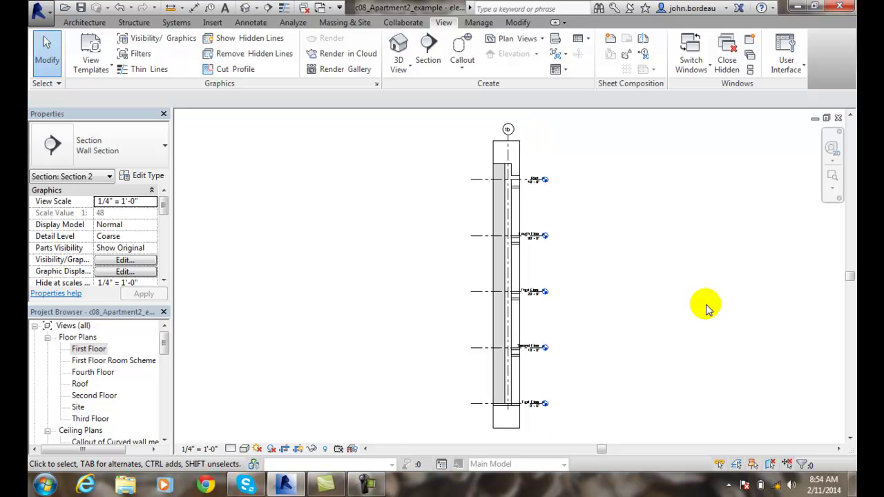
Reopen the Section 1 building section view and return to the First Floor plan
left_click_drag(164, 341, 164, 405)
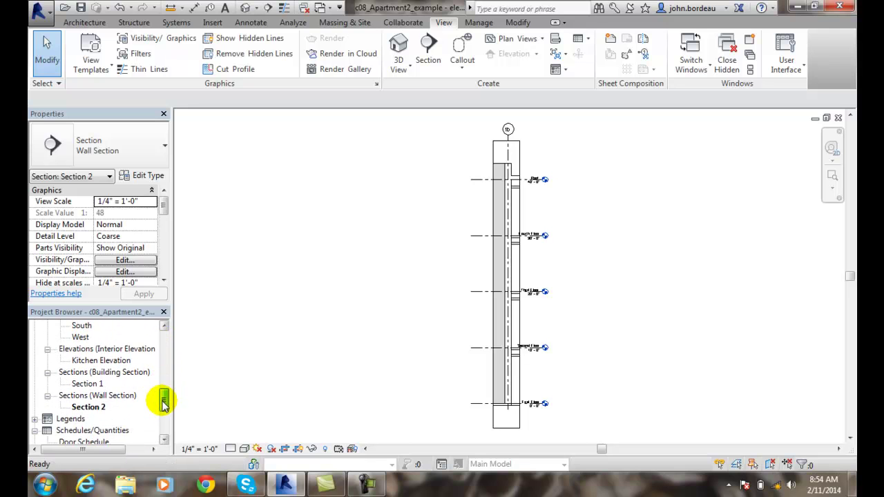
double_click(86, 385)
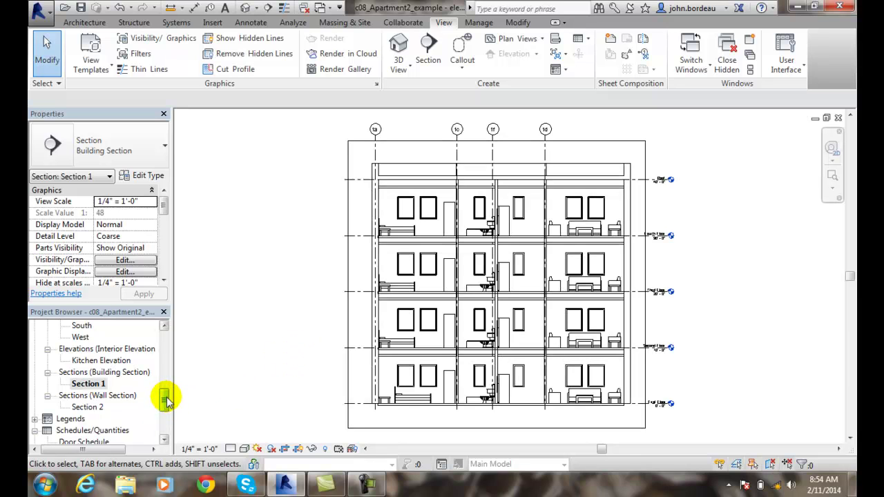
left_click_drag(166, 389, 163, 336)
double_click(98, 352)
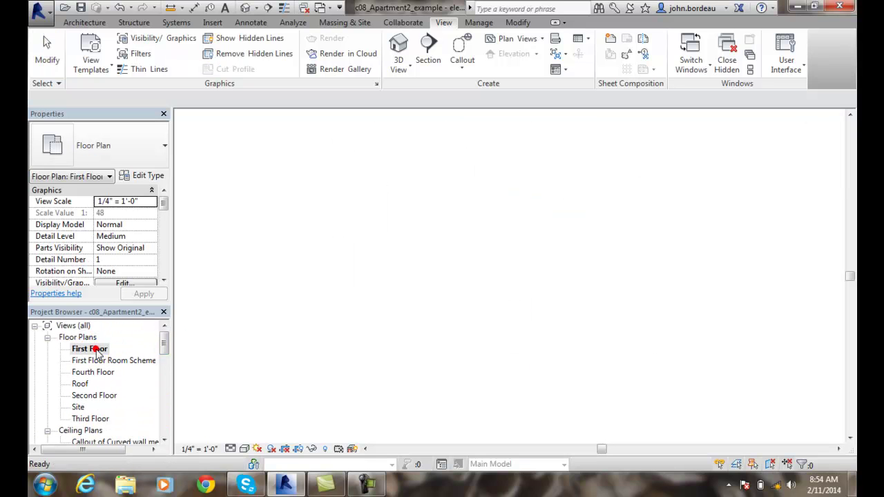